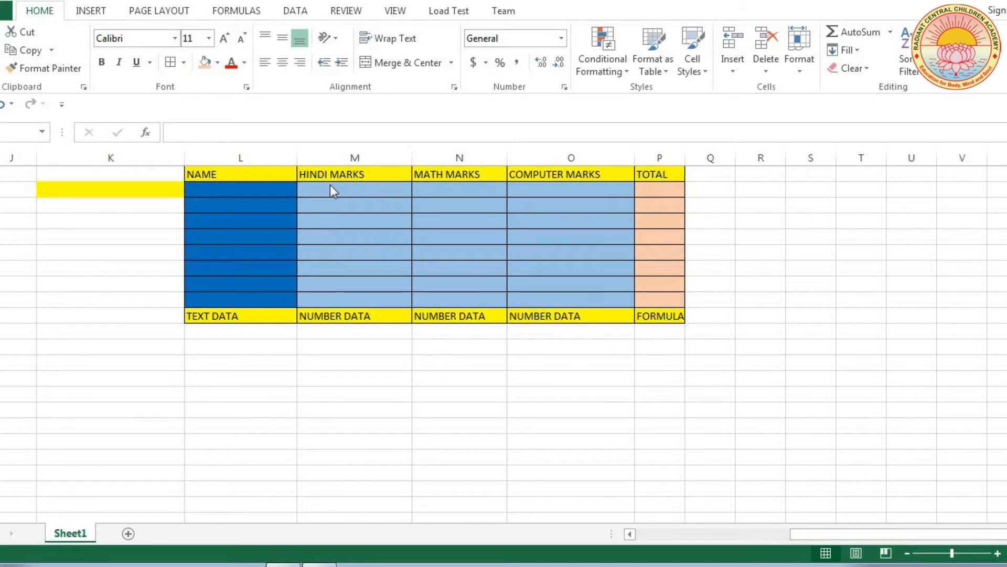
Enter 30 and 35 as the first two Hindi marks and fill the series down through M9
click(347, 193)
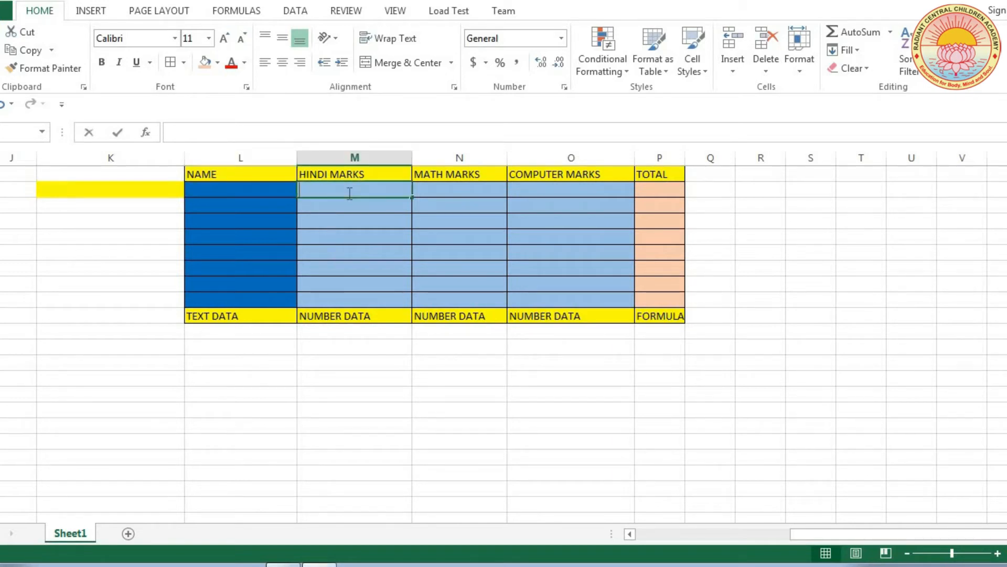
text(30)
key(Return)
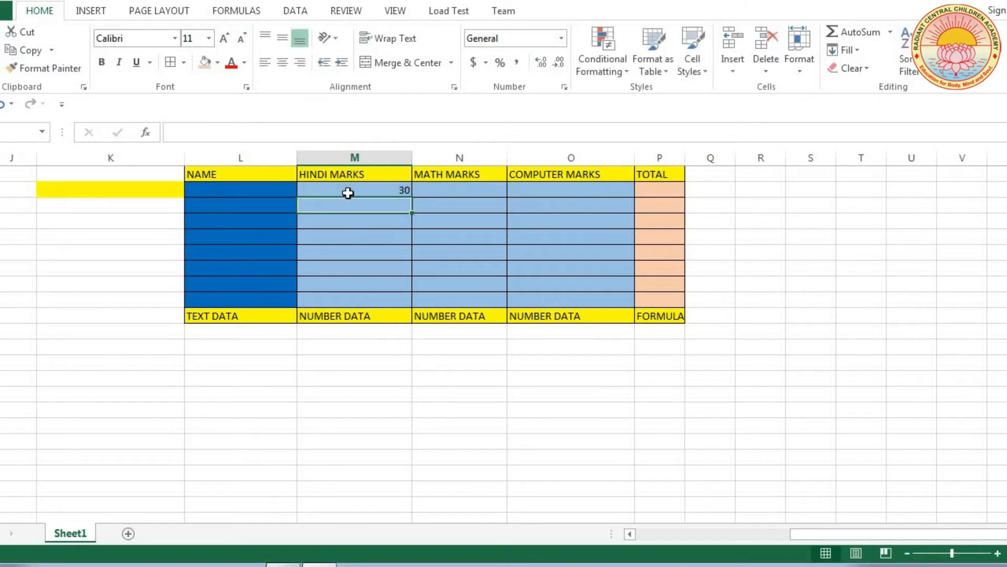
text(35)
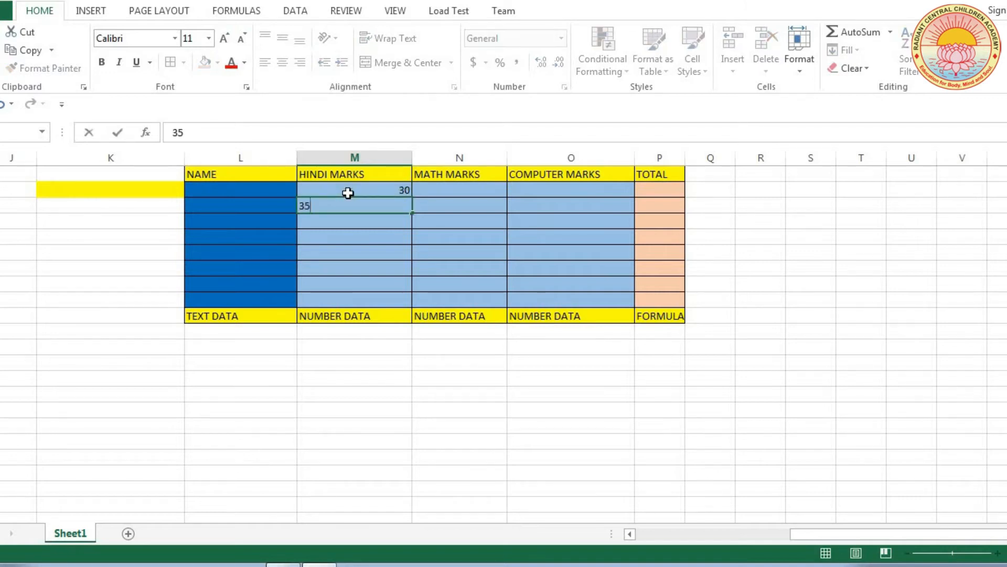
key(Return)
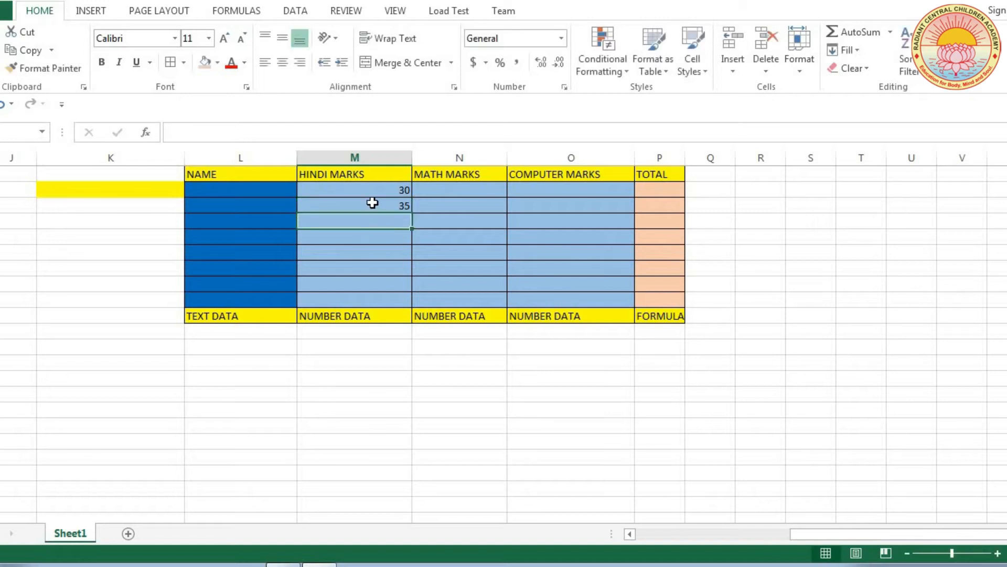
click(370, 191)
drag(371, 192, 373, 207)
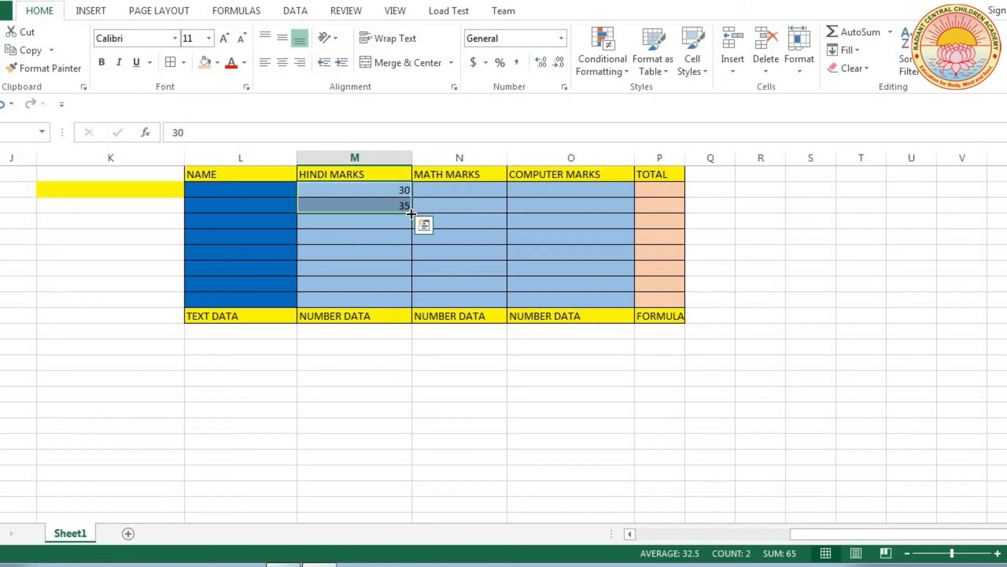
drag(412, 213, 412, 310)
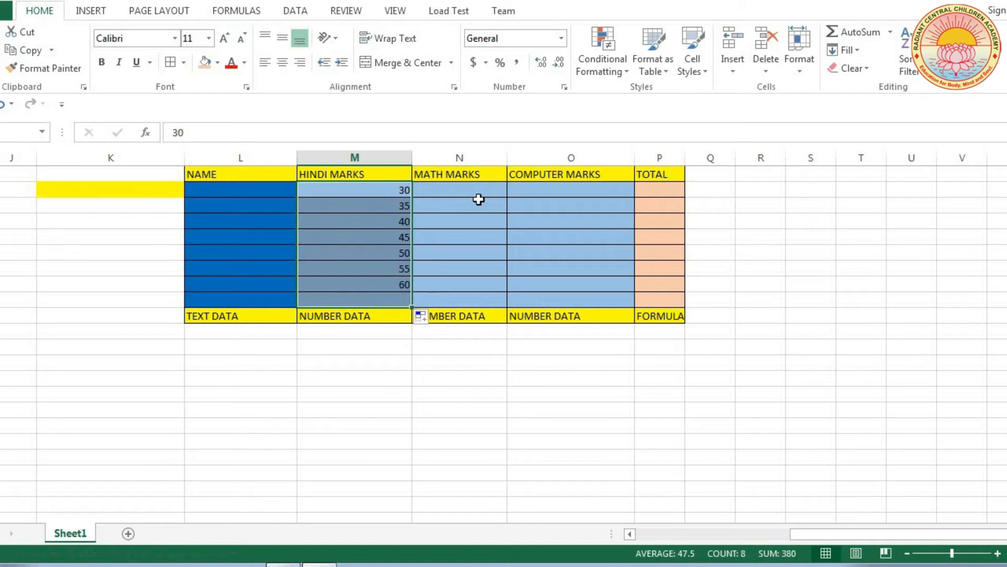
Enter 45 and 50 as the first two Math marks and fill the series down through N9
click(444, 191)
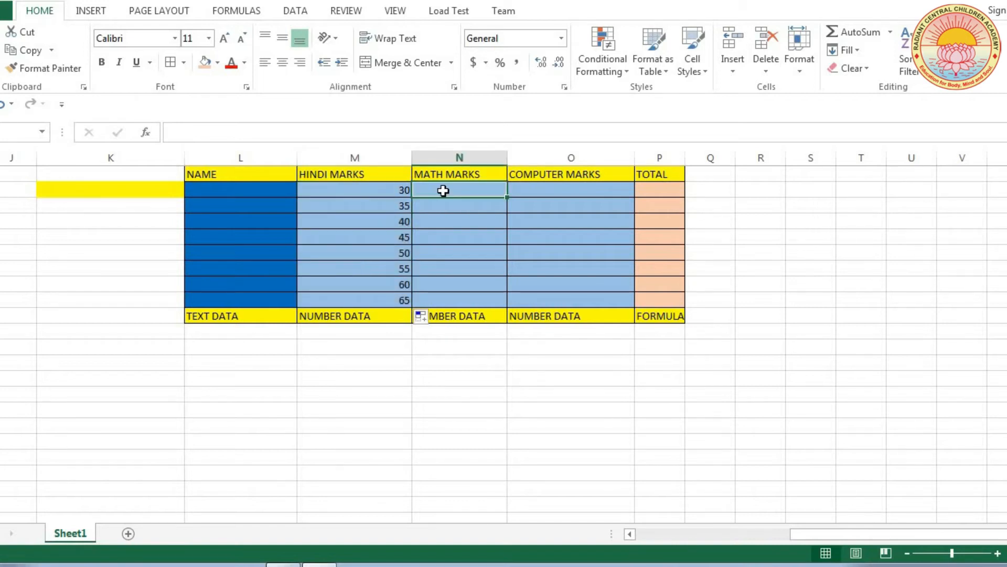
text(45)
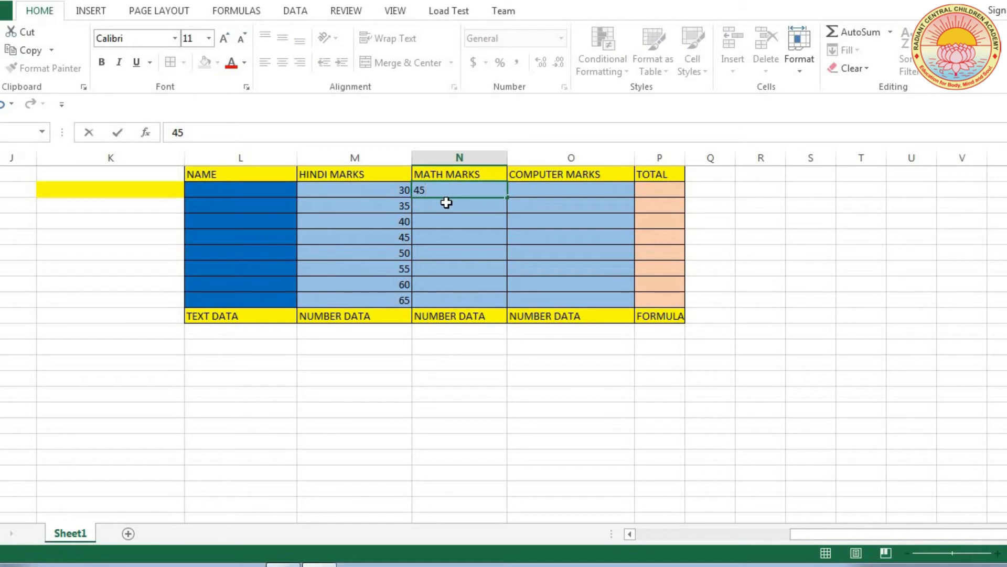
key(Return)
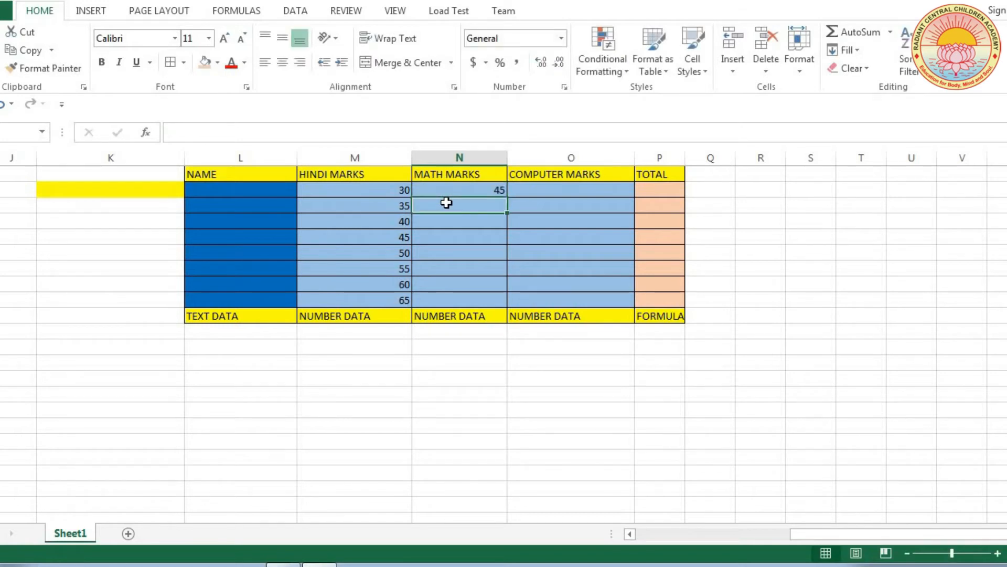
text(50)
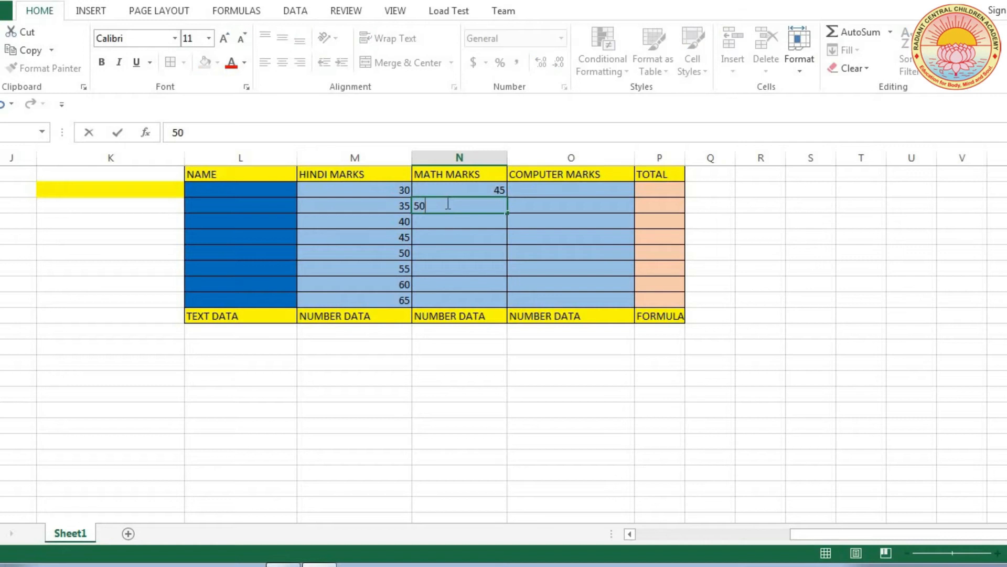
click(456, 234)
drag(458, 189, 464, 207)
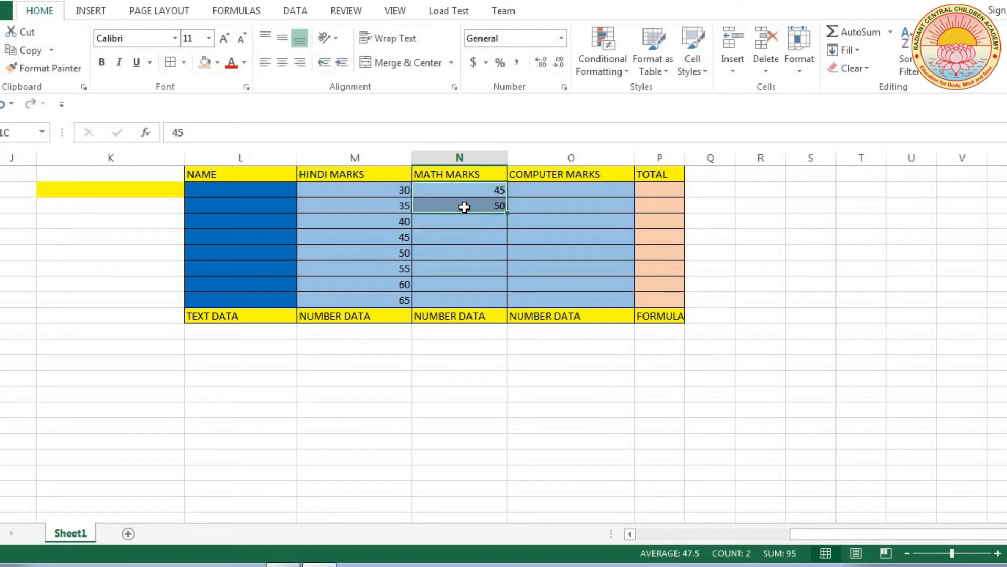
double_click(507, 213)
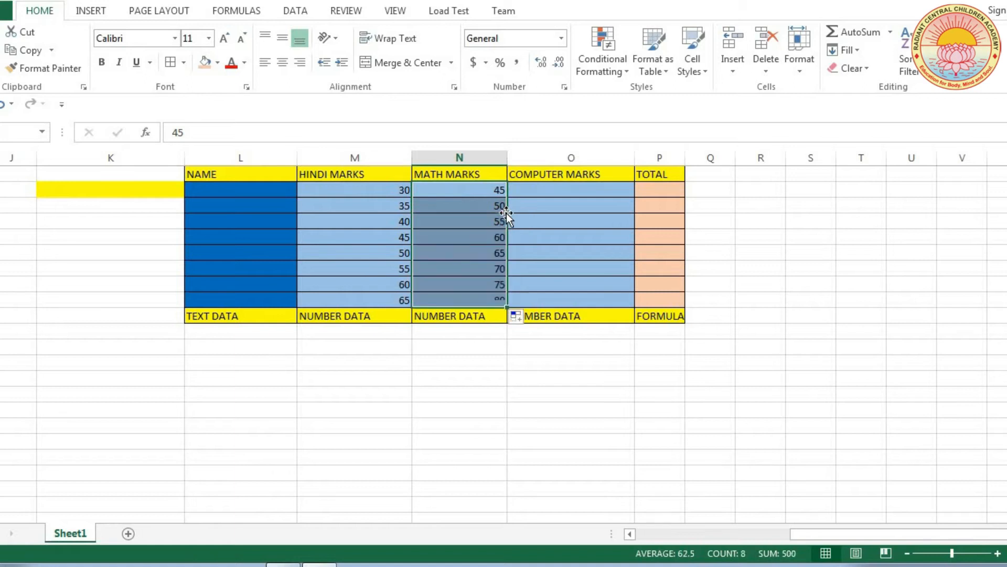
Enter 60 and 65 as the first two Computer marks and fill the series down through O9
click(556, 188)
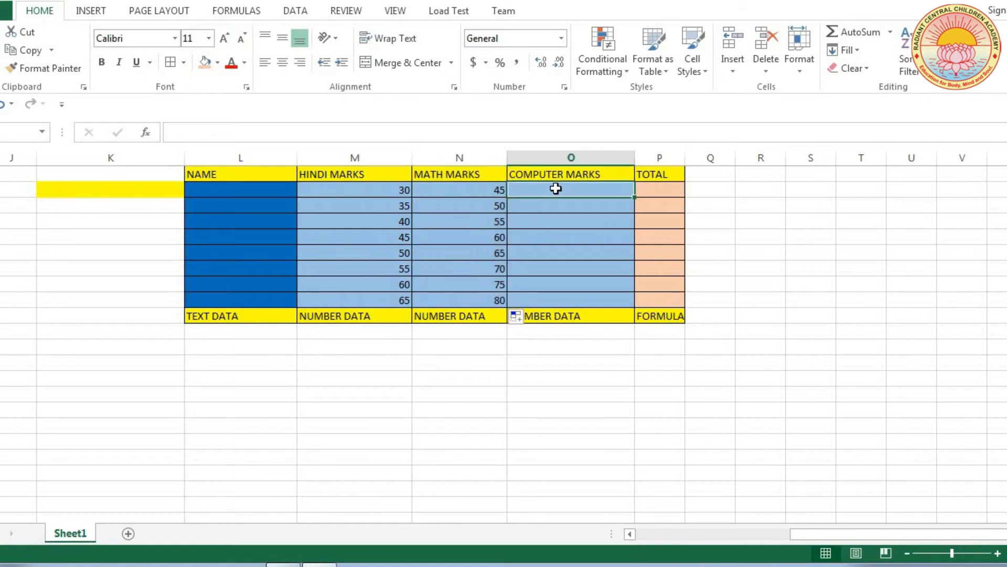
text(60)
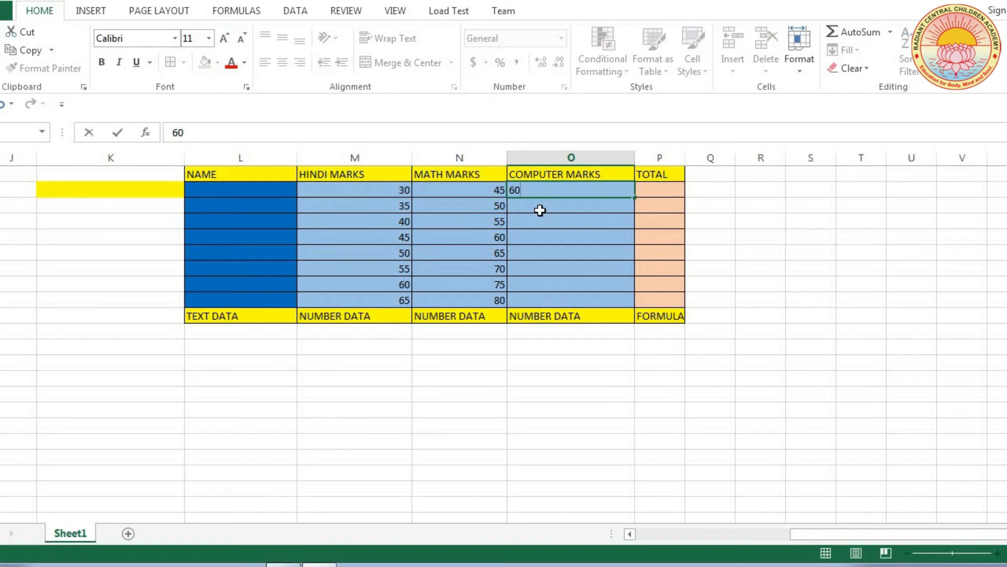
key(Return)
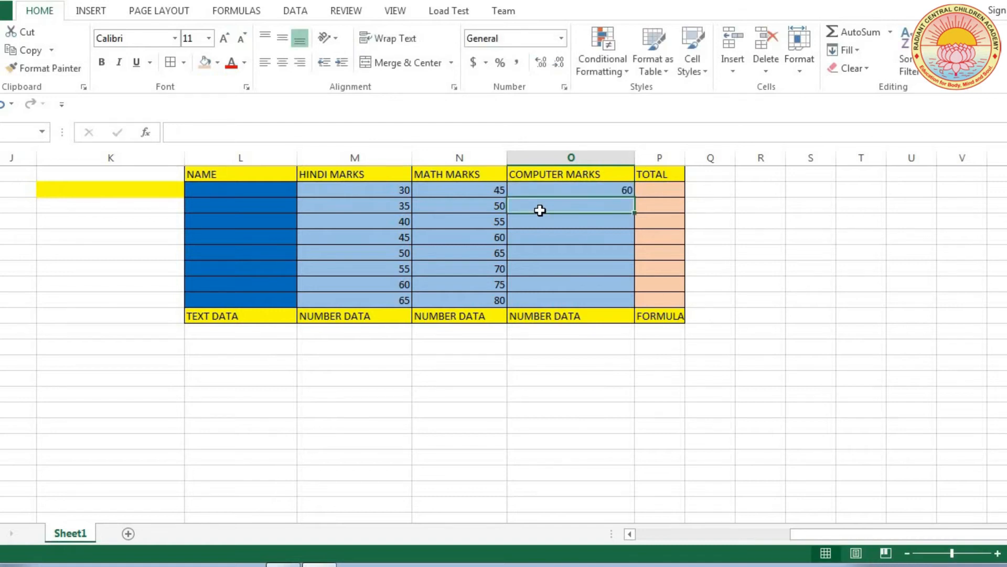
text(65)
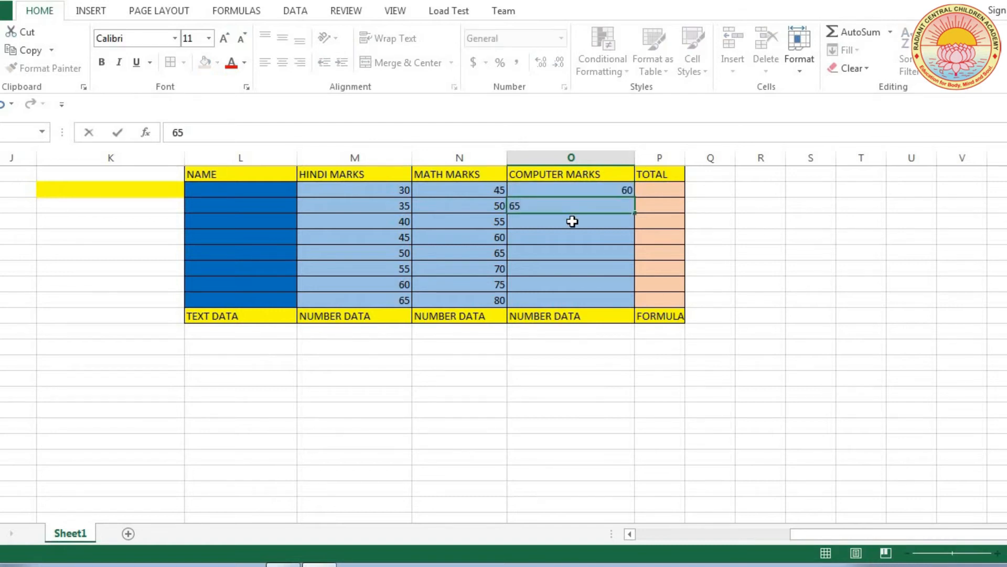
key(Return)
click(585, 189)
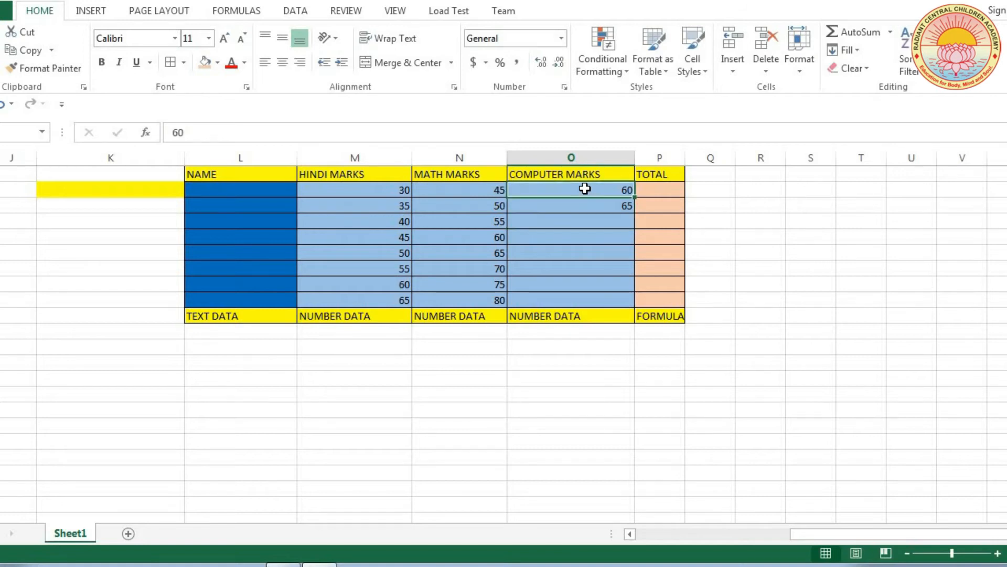
drag(586, 189, 585, 204)
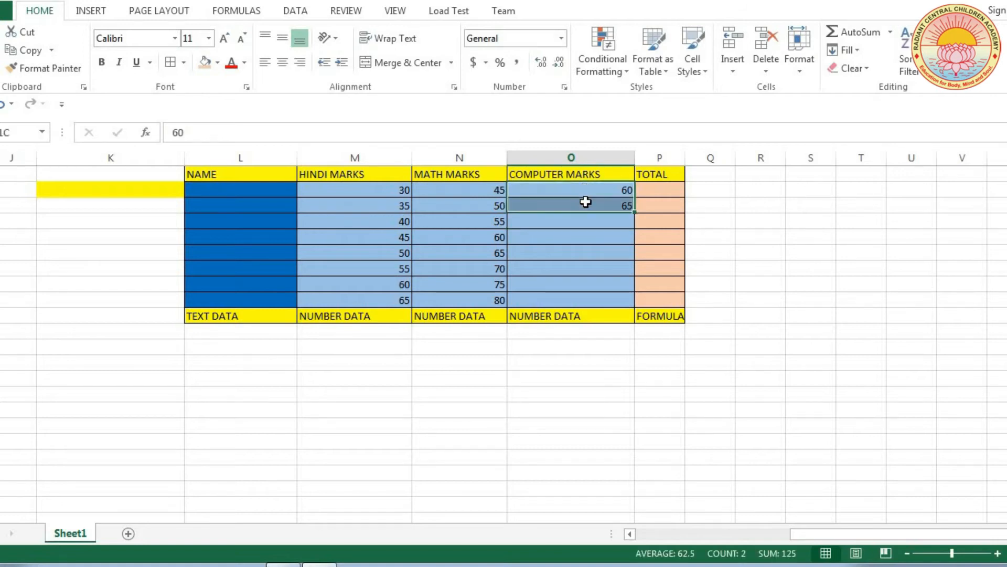
double_click(636, 212)
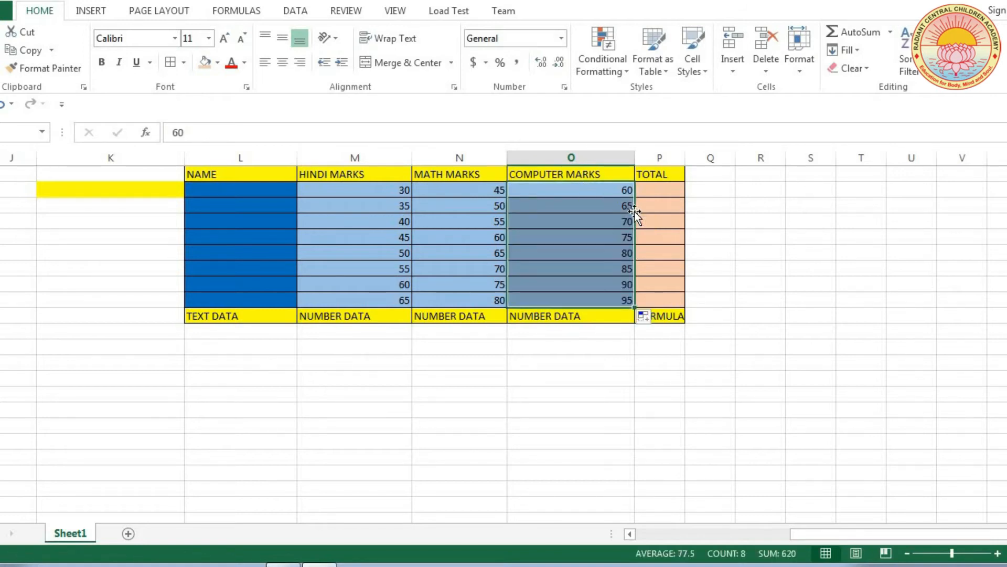
drag(381, 194, 595, 299)
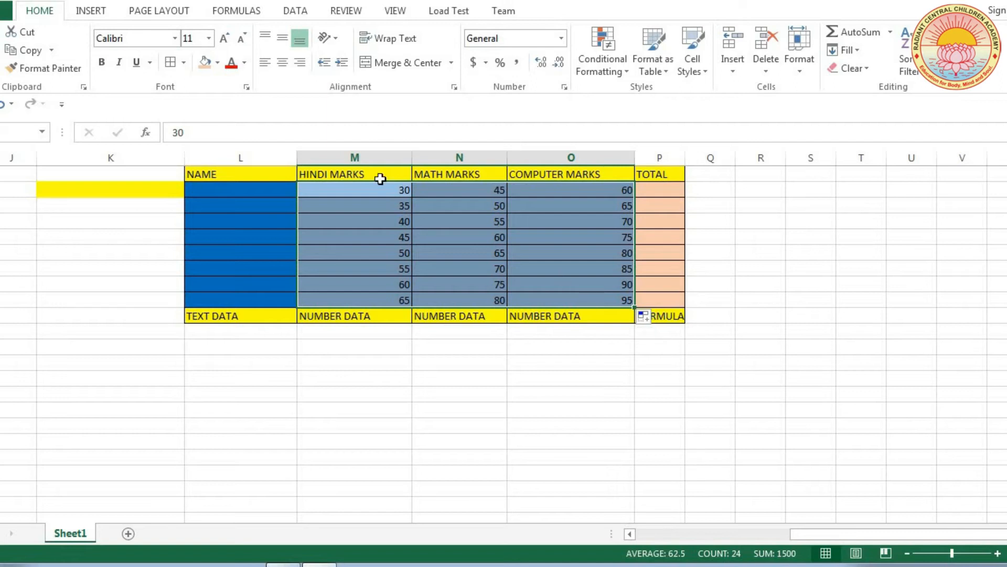
click(385, 196)
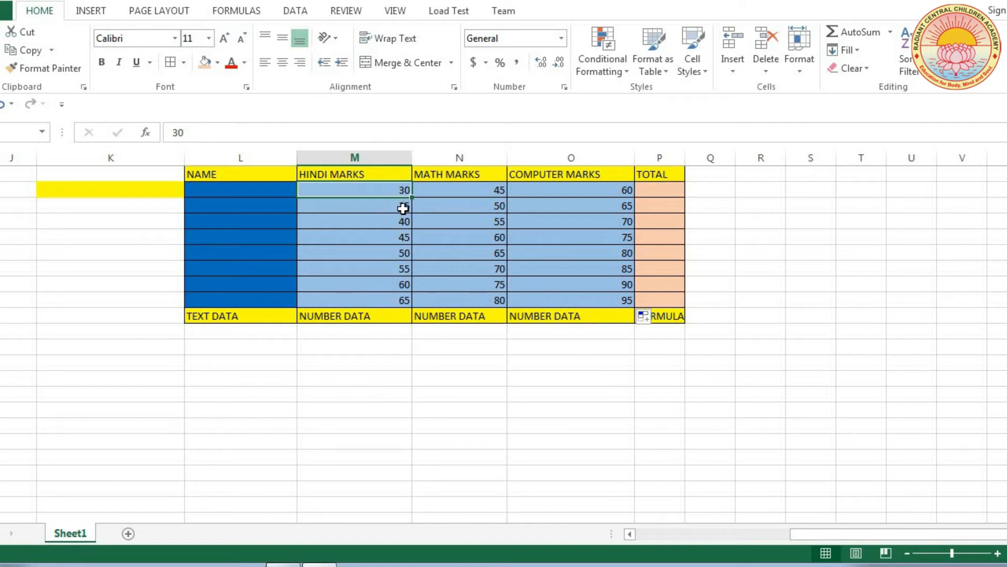
Enter the first student's name in cell L2 of the NAME column
click(232, 188)
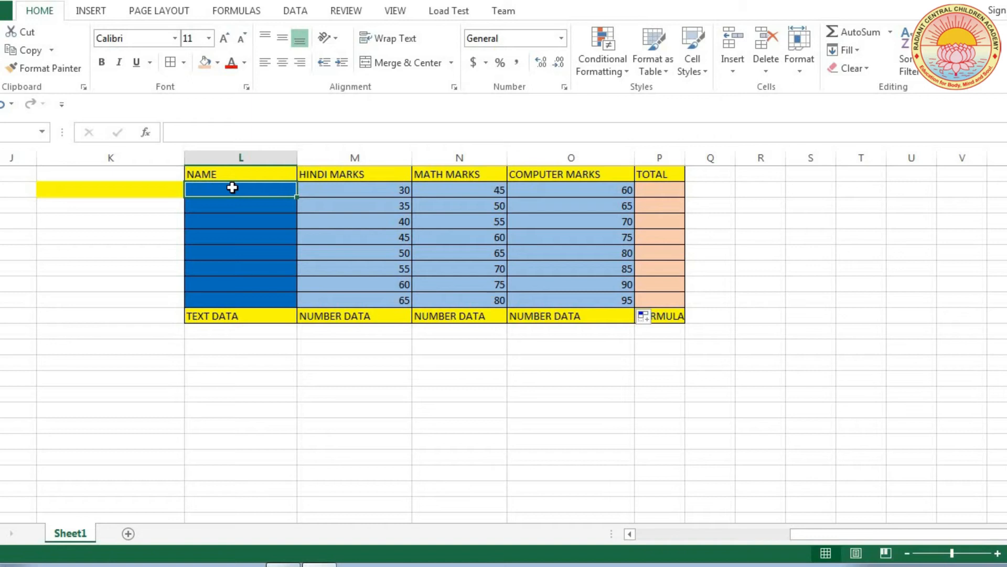
text(RAJU)
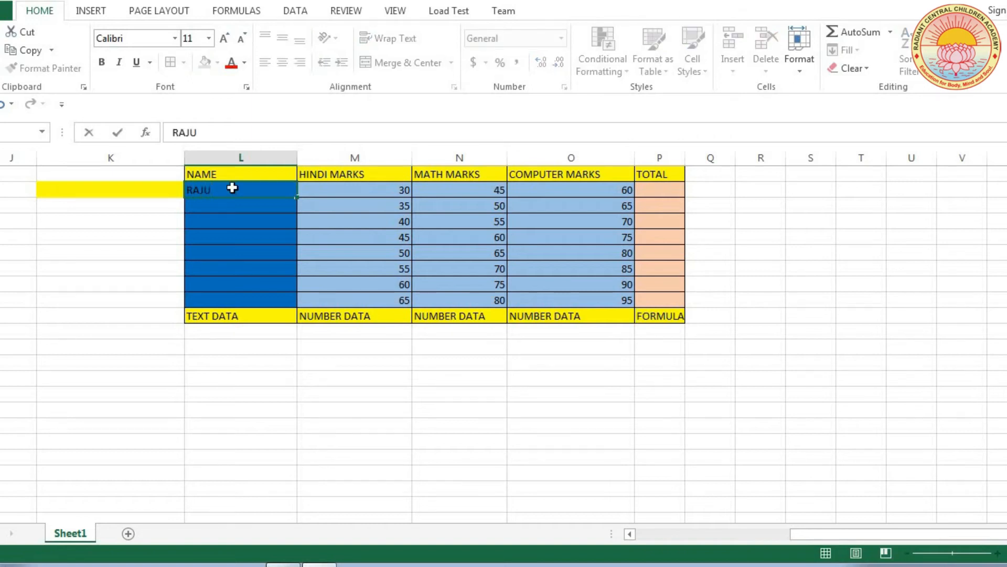
key(Return)
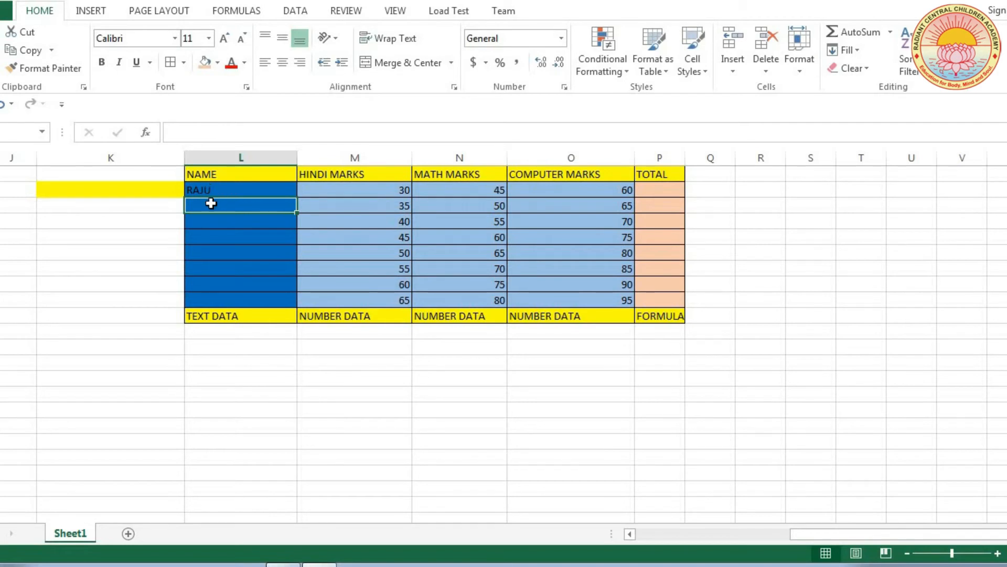
click(217, 190)
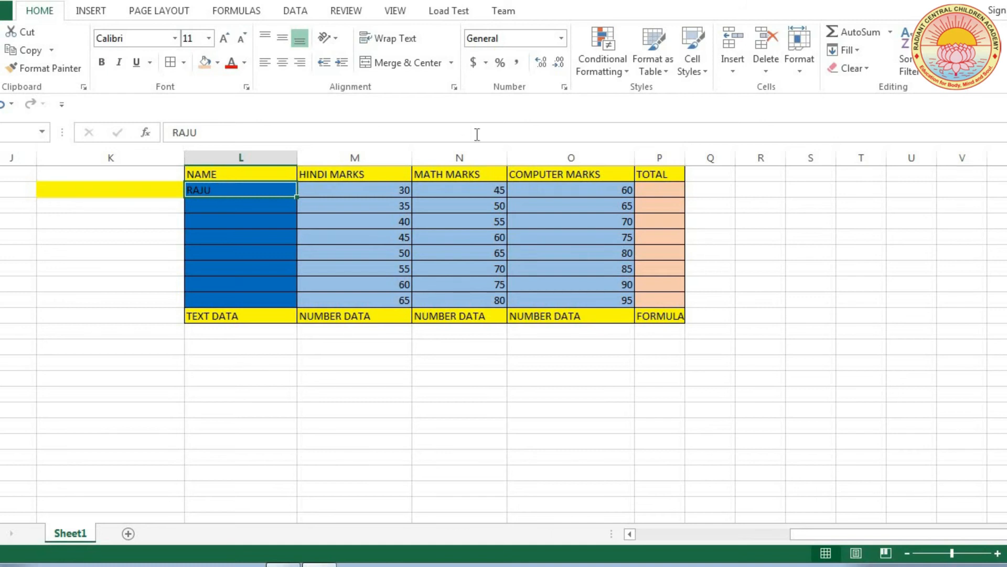
Total the first student's marks in P2 with =SUM(M2:O2) and fill the formula down through P9
click(656, 197)
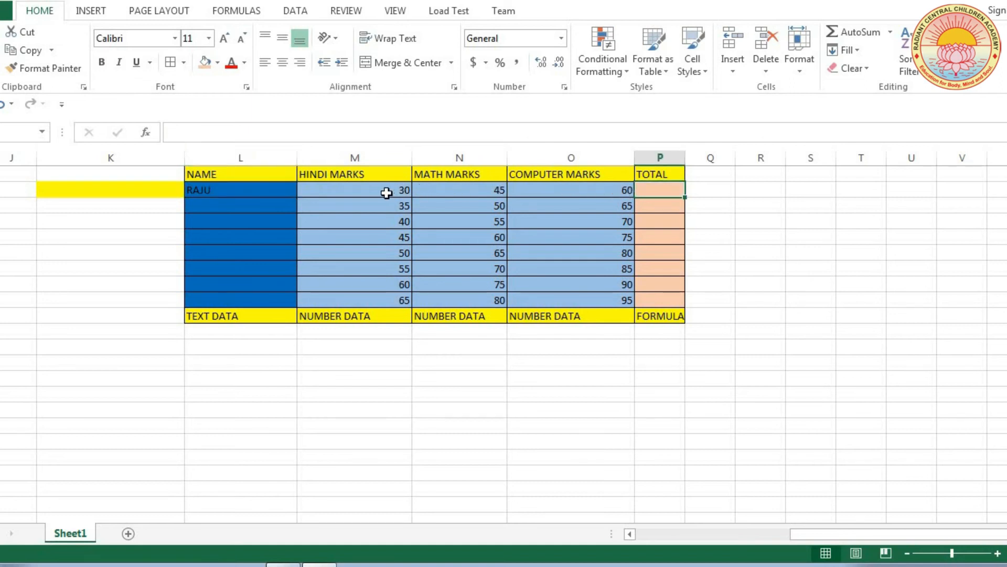
click(658, 304)
click(656, 187)
text(=)
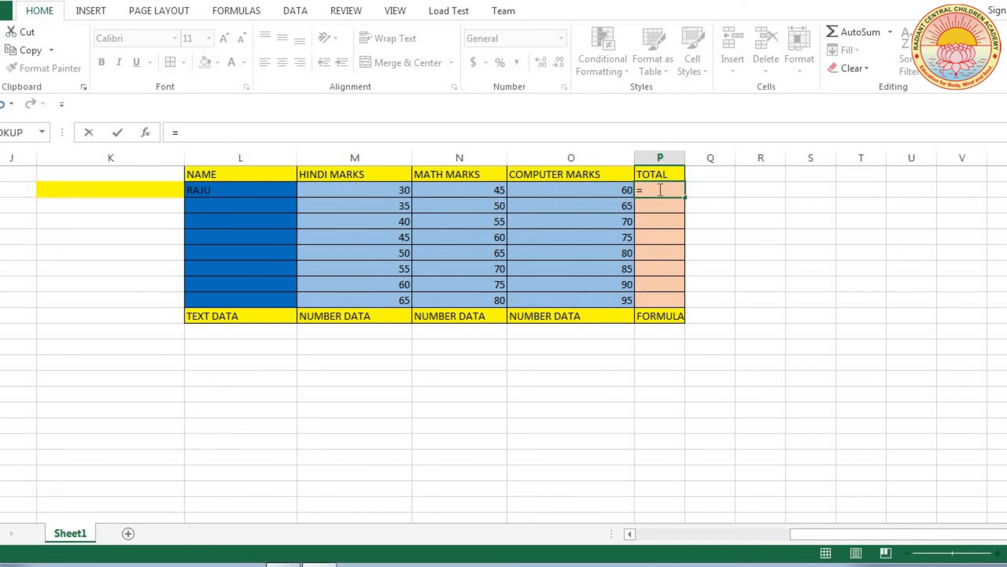
text(SU)
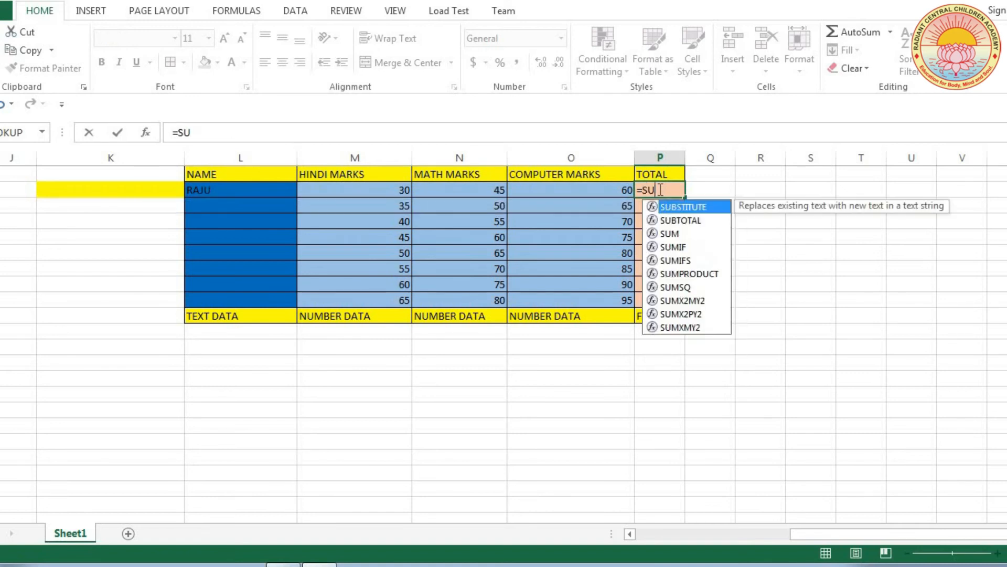
text(M()
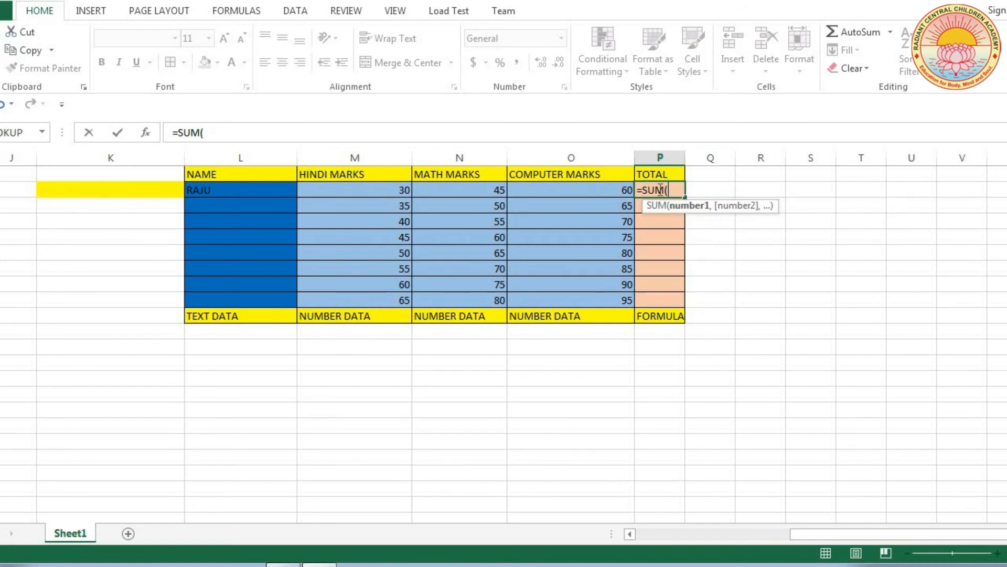
click(393, 191)
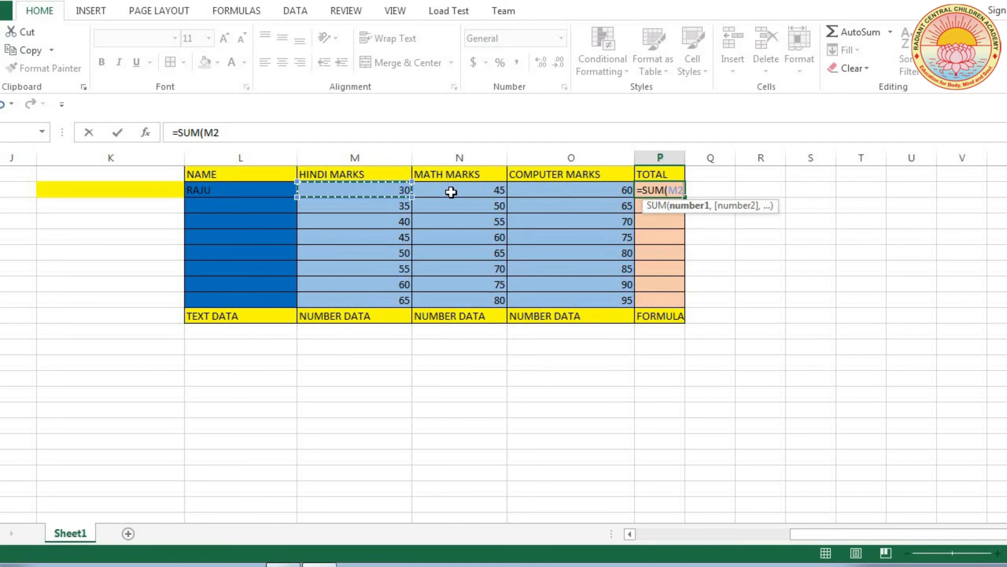
key(F8)
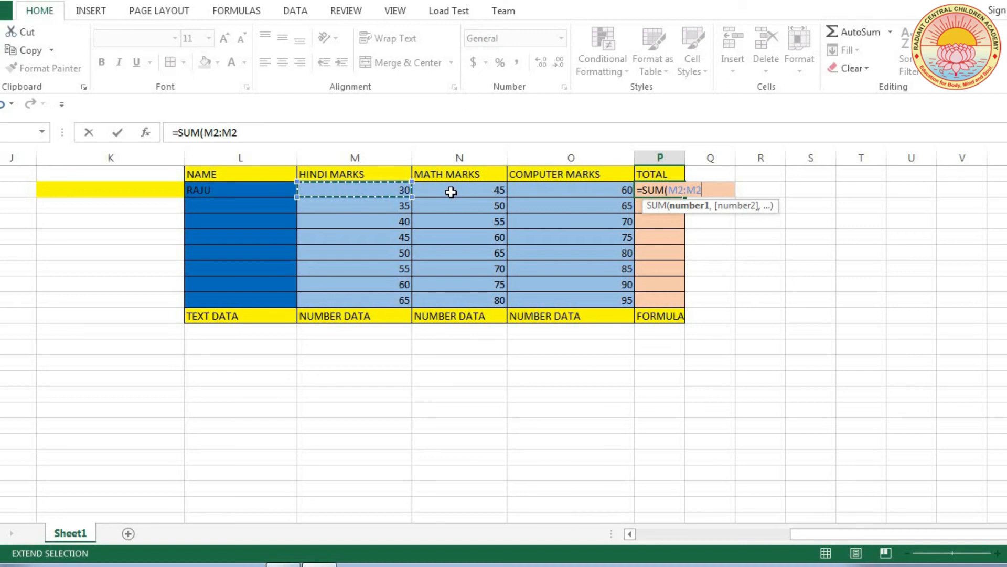
click(603, 187)
text())
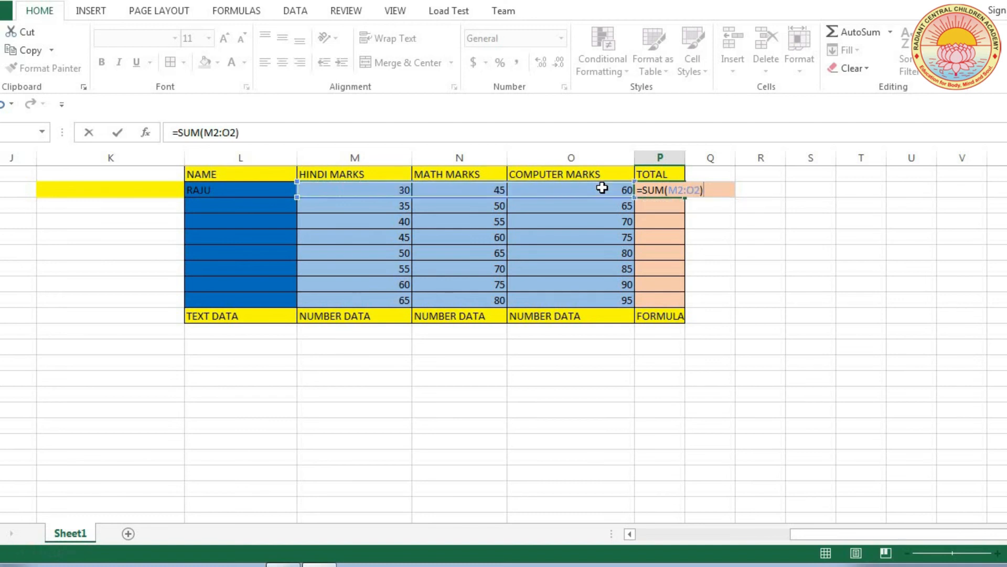
key(Return)
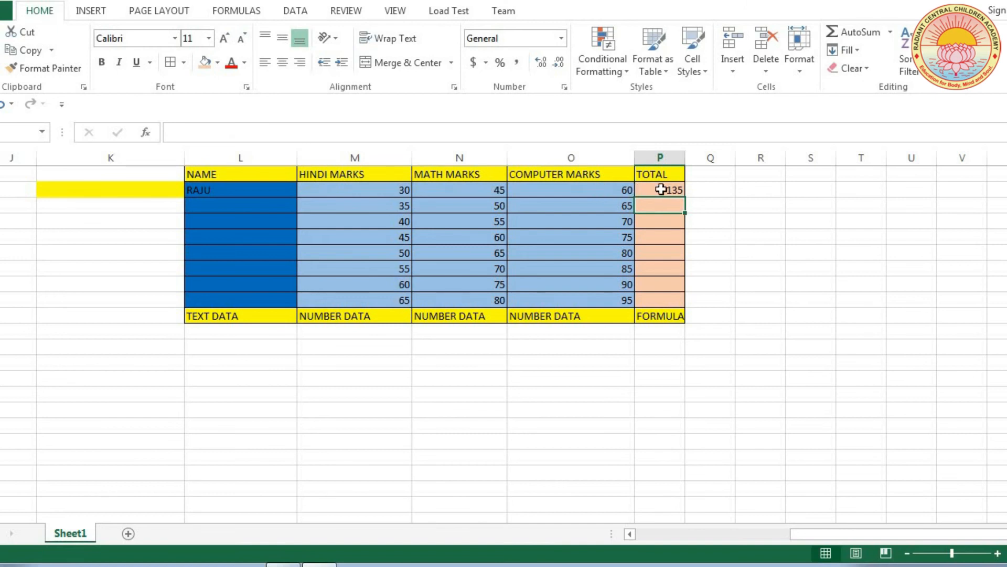
click(663, 190)
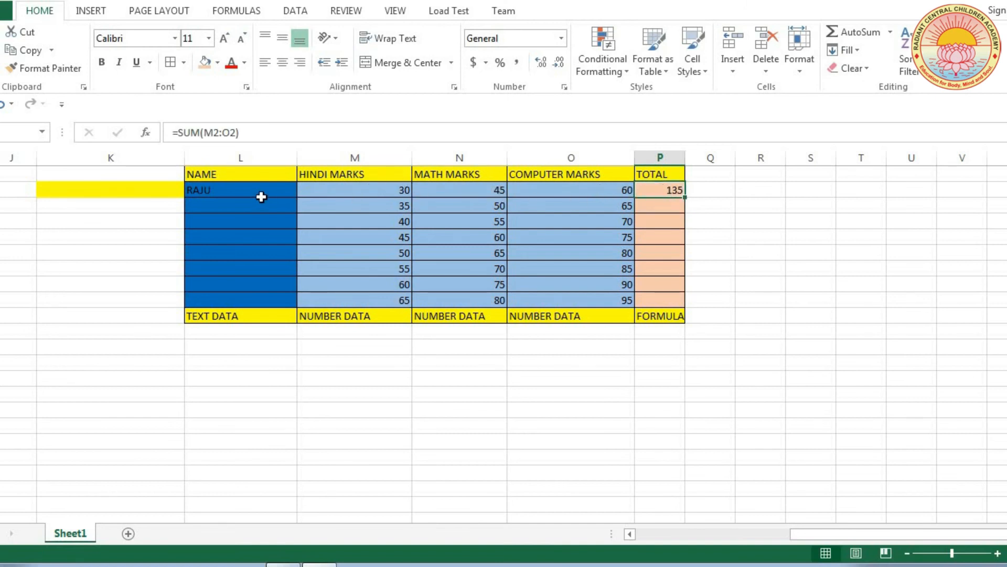
double_click(686, 197)
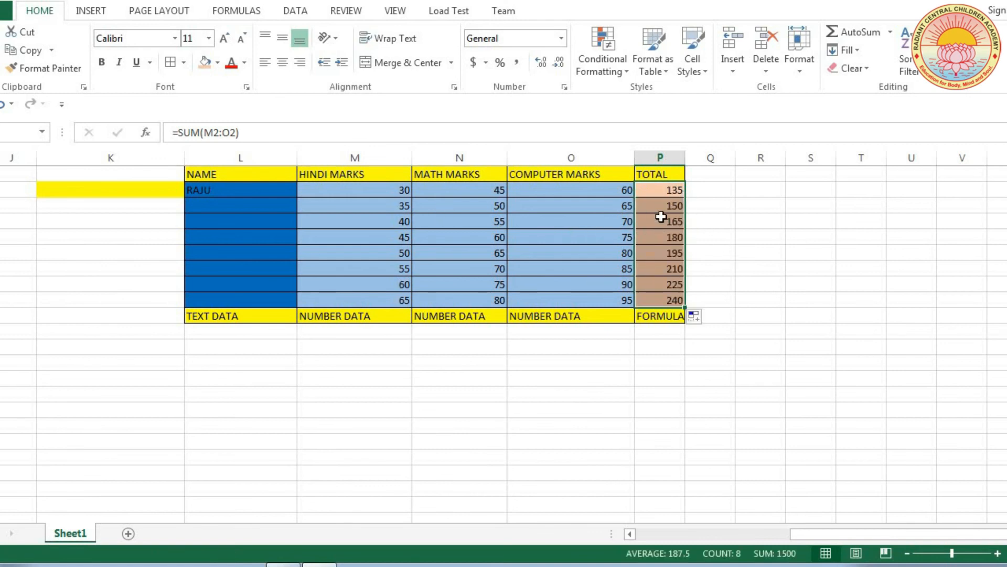
Enter the remaining seven students' first names down the NAME column in cells L3 through L9
click(234, 204)
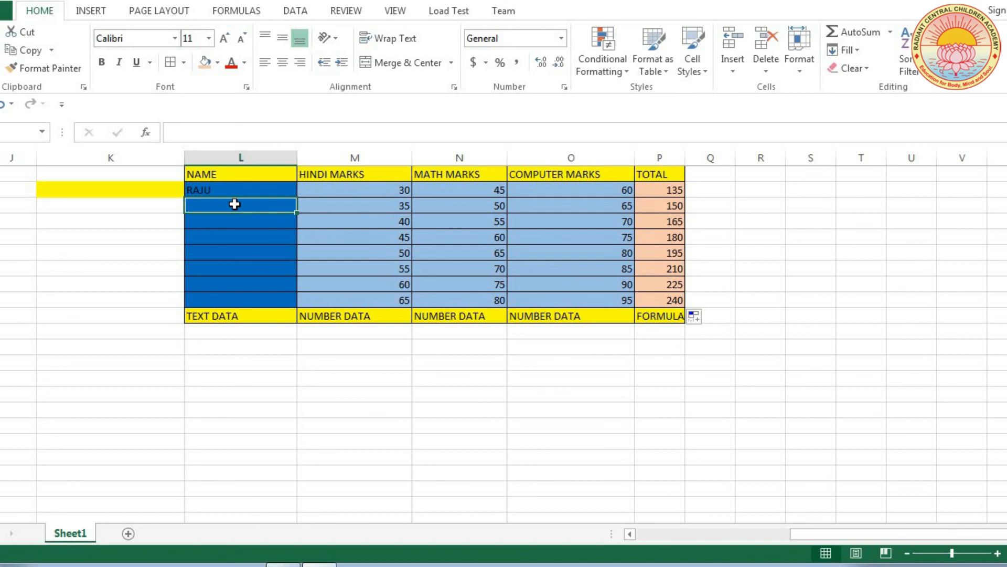
text(AMIT)
key(Return)
text(RAJNA)
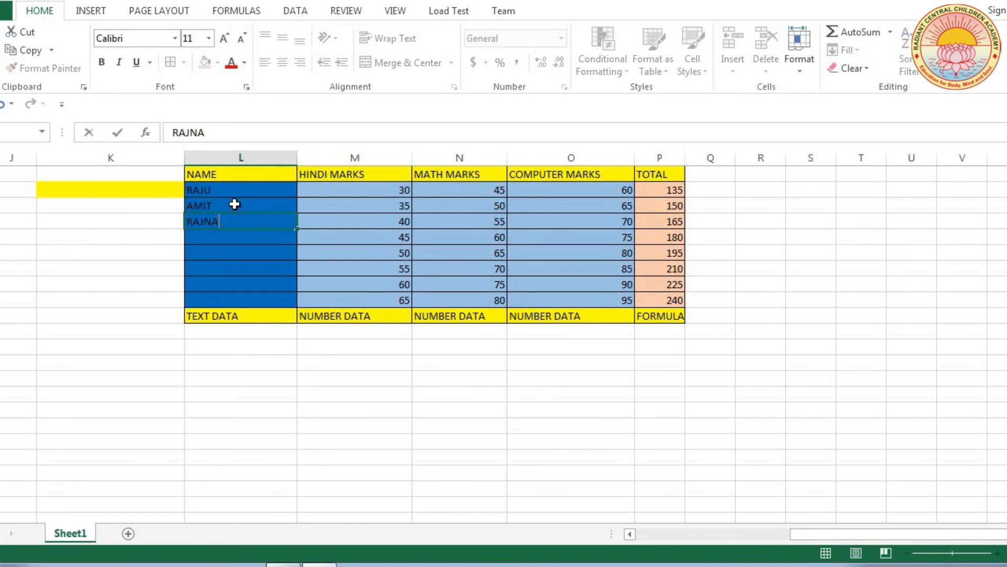
key(Return)
text(SUMAN')
key(Return)
text(ALKA)
key(Return)
text(ANOOP)
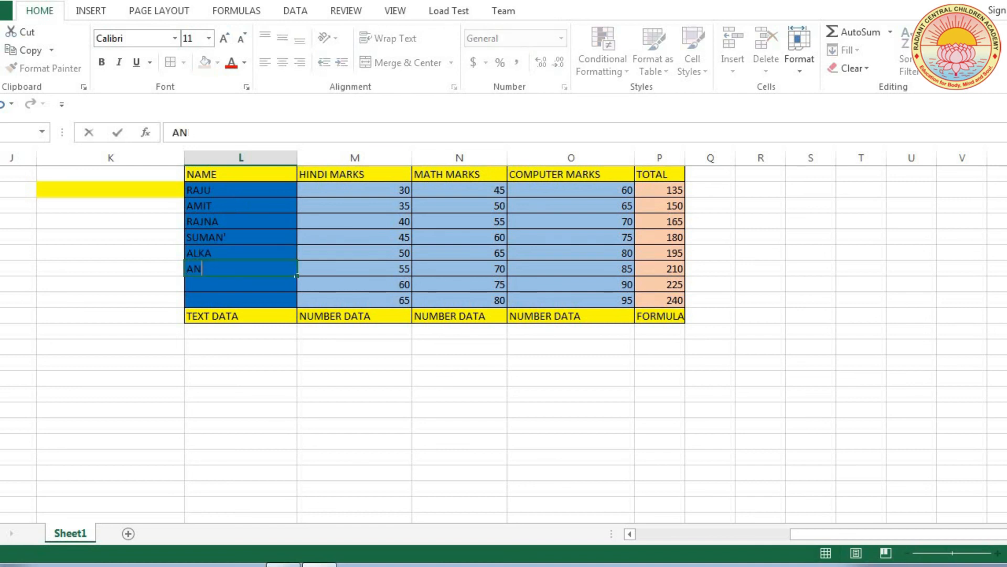
key(Return)
text(ASHUTOSH)
key(Return)
text(PAWAN)
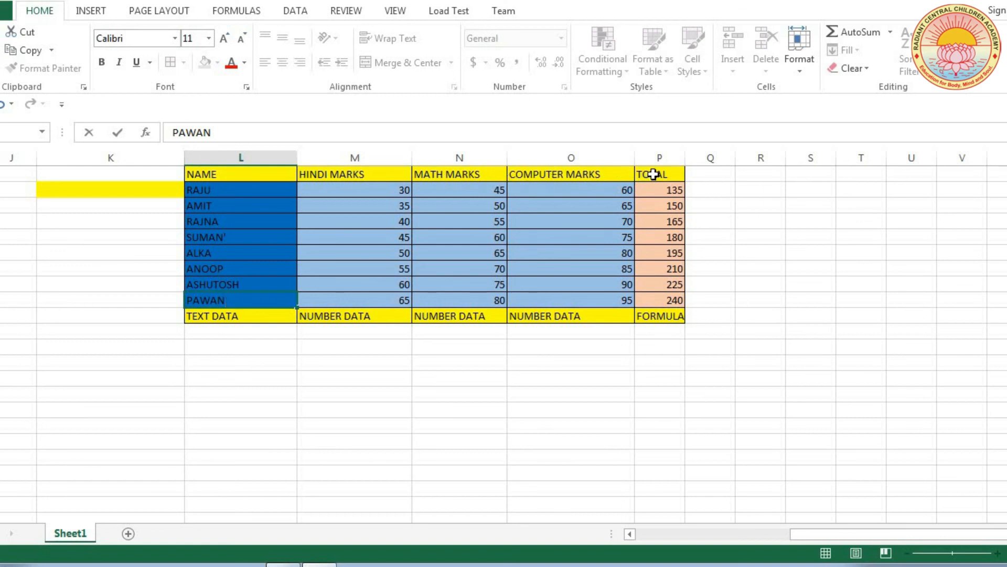
Compare the underlying contents of total, marks and name cells with the data-type labels in row 10
click(666, 317)
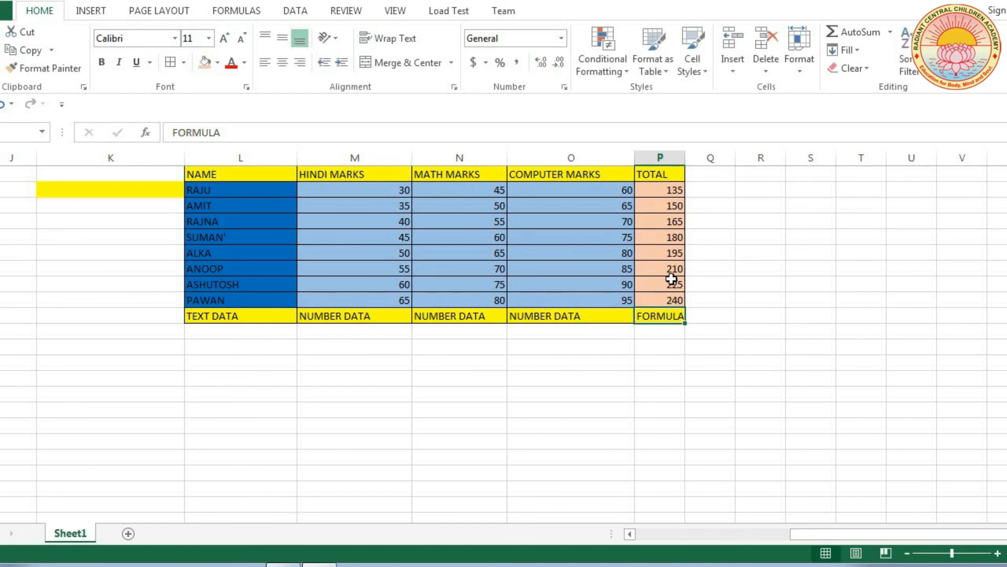
click(673, 300)
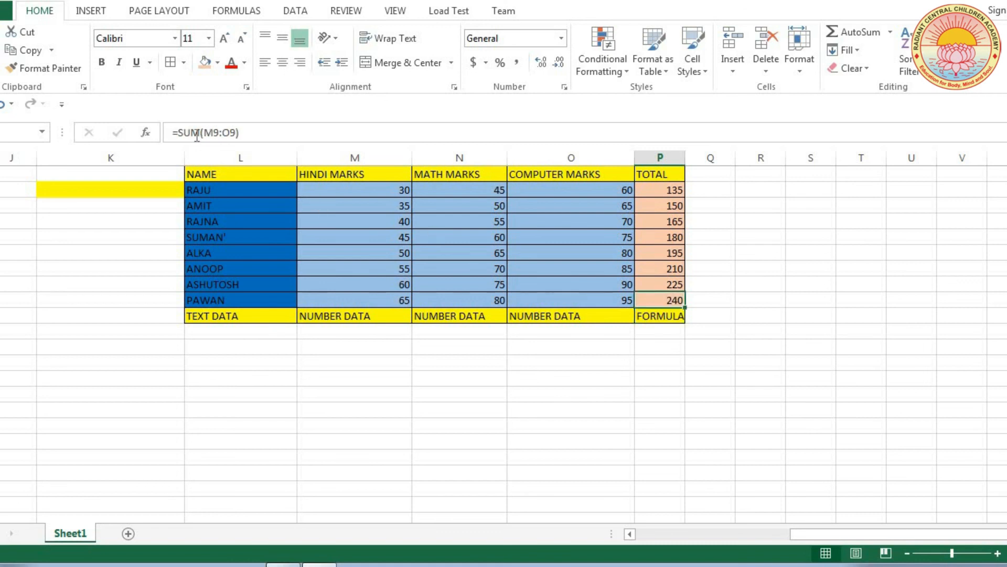
click(604, 300)
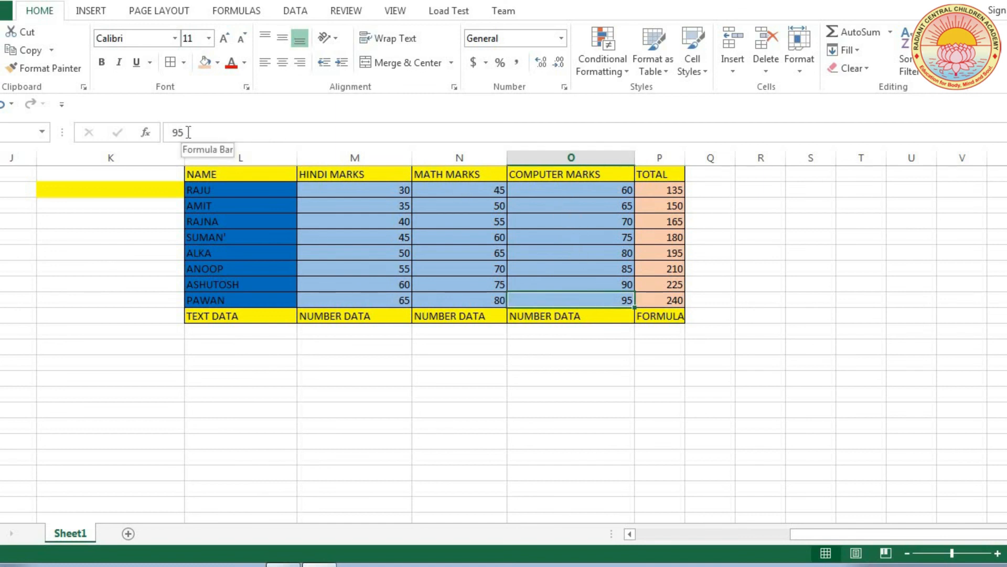
click(486, 289)
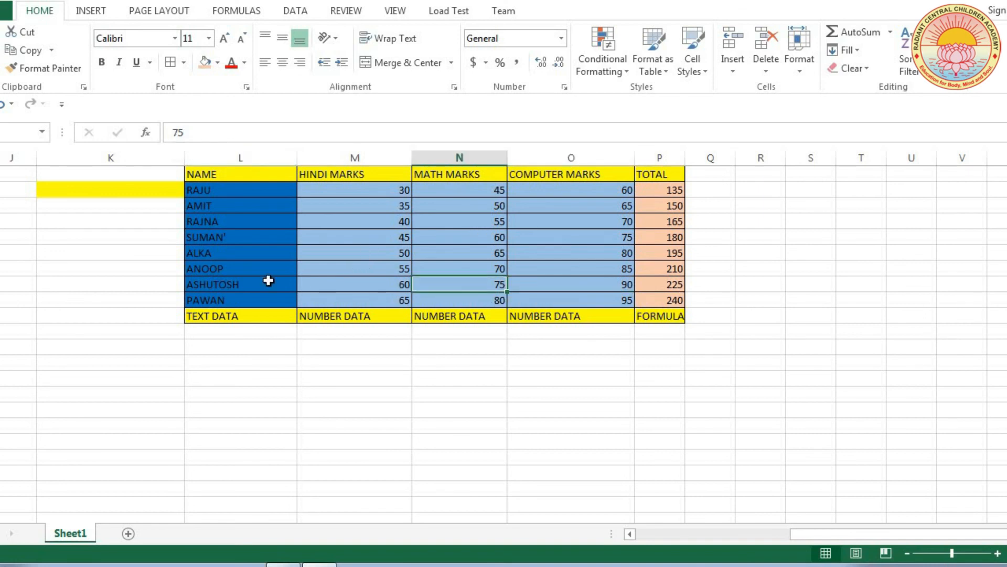
click(238, 279)
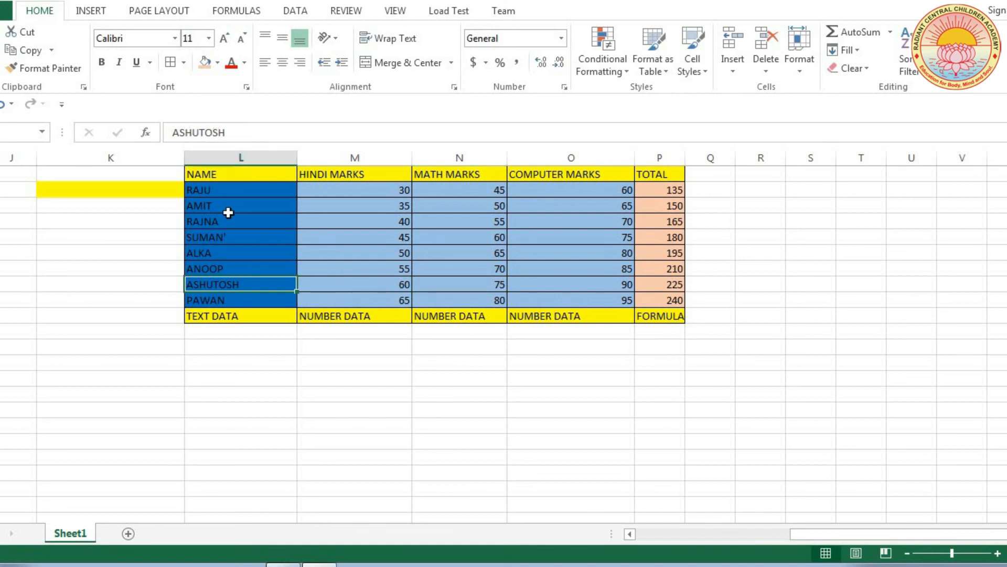
click(221, 322)
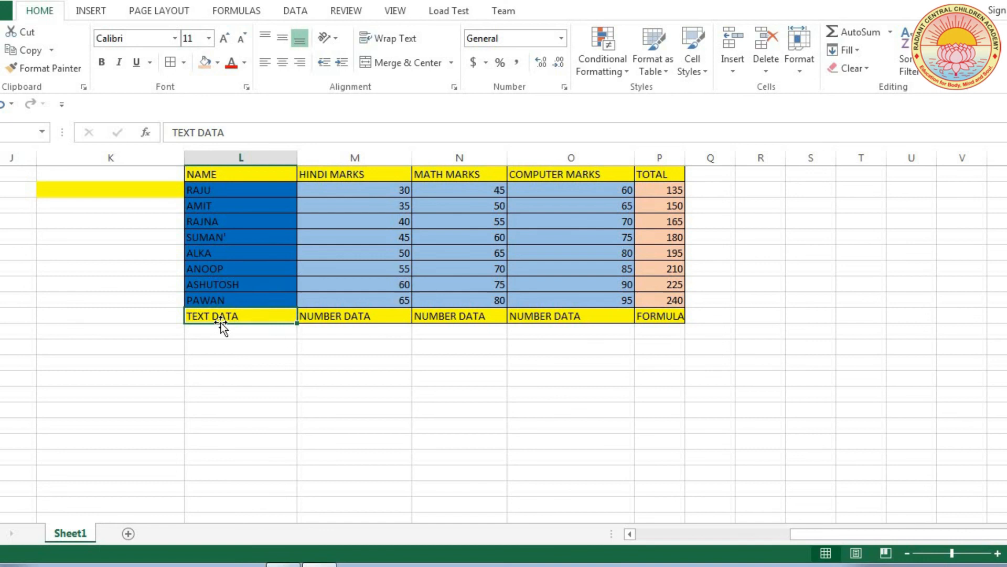
click(351, 317)
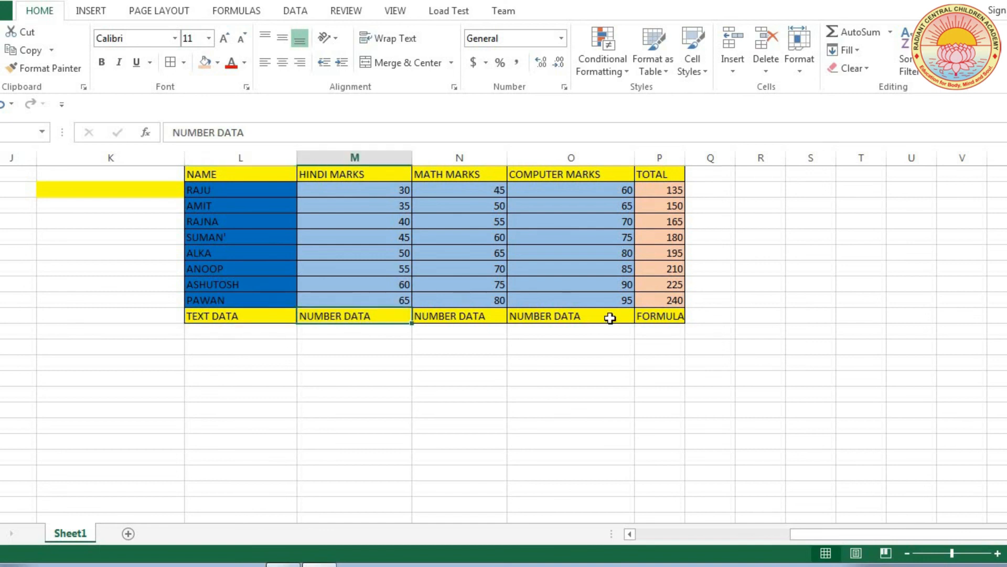
click(658, 319)
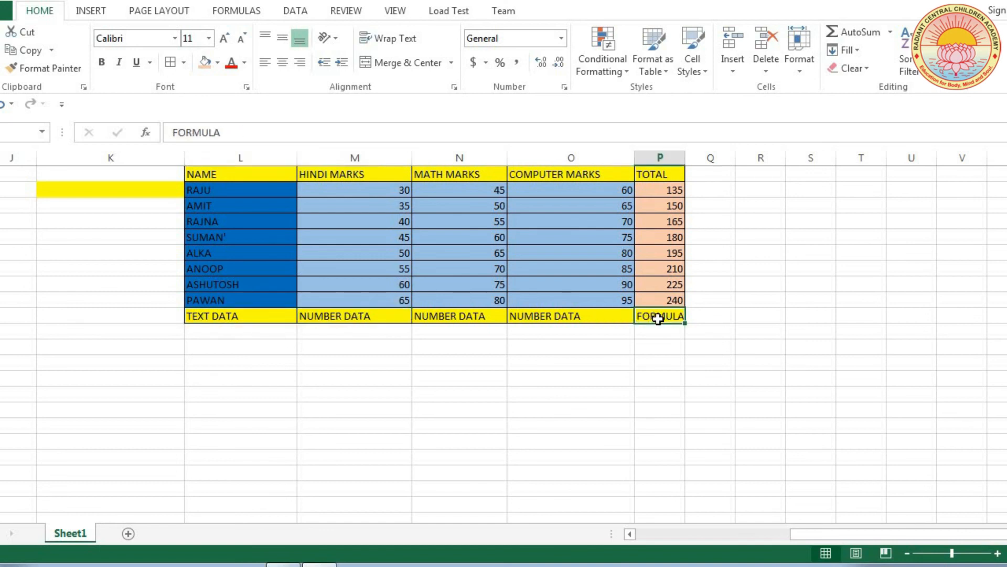